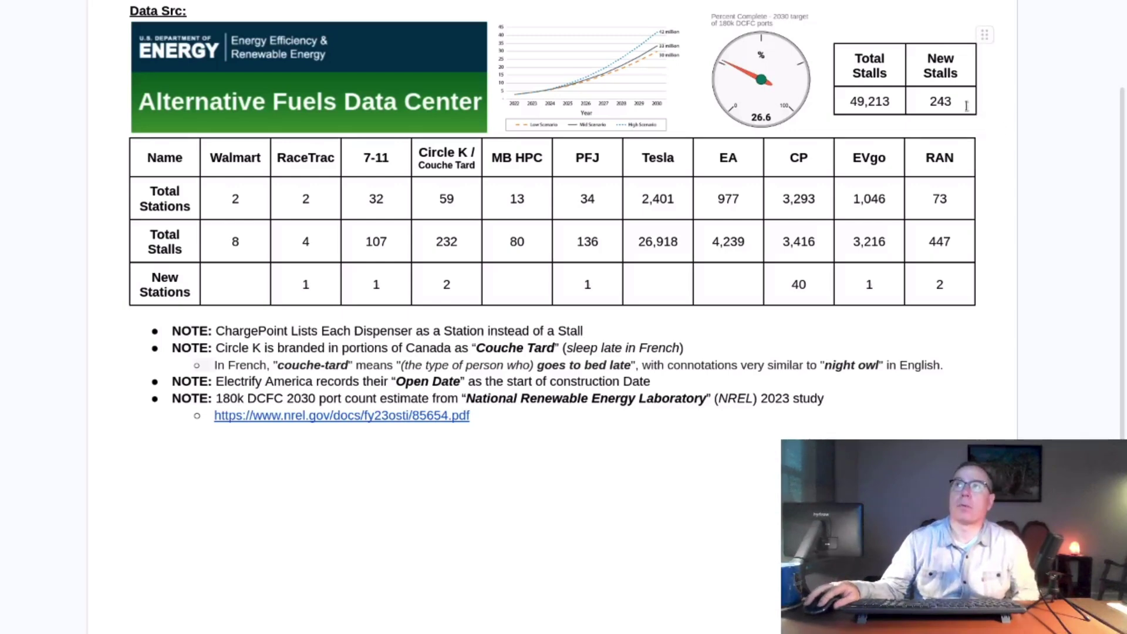
- Highlight the new stalls total, the new stations value for CP, and the note about how ChargePoint lists dispensers
drag(951, 98, 893, 102)
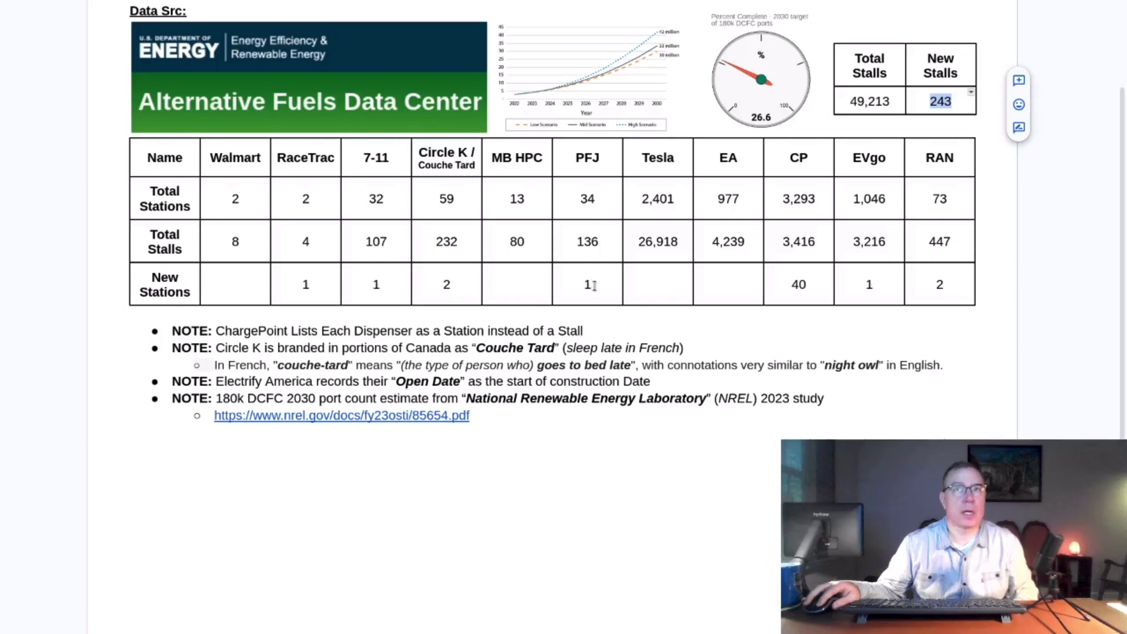
click(793, 285)
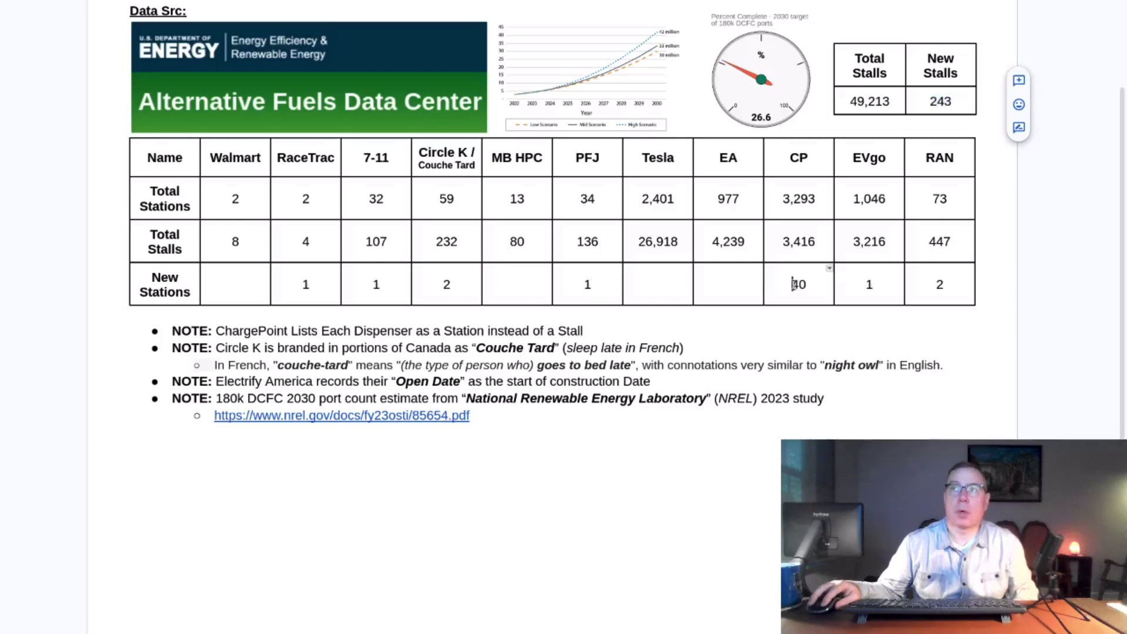
double_click(794, 285)
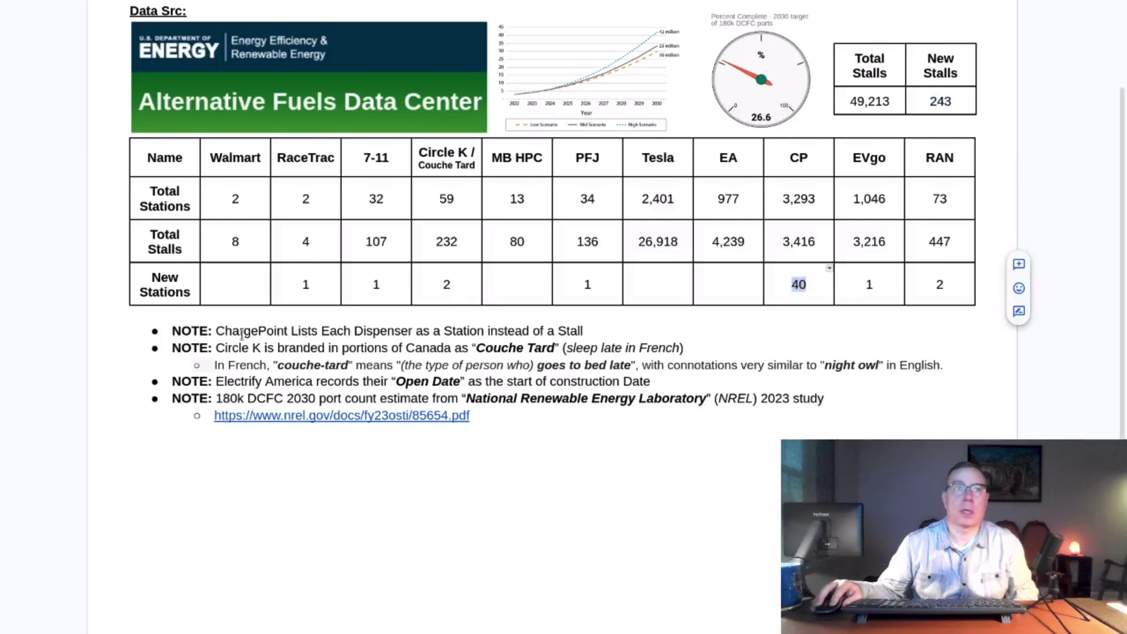
drag(215, 332, 588, 333)
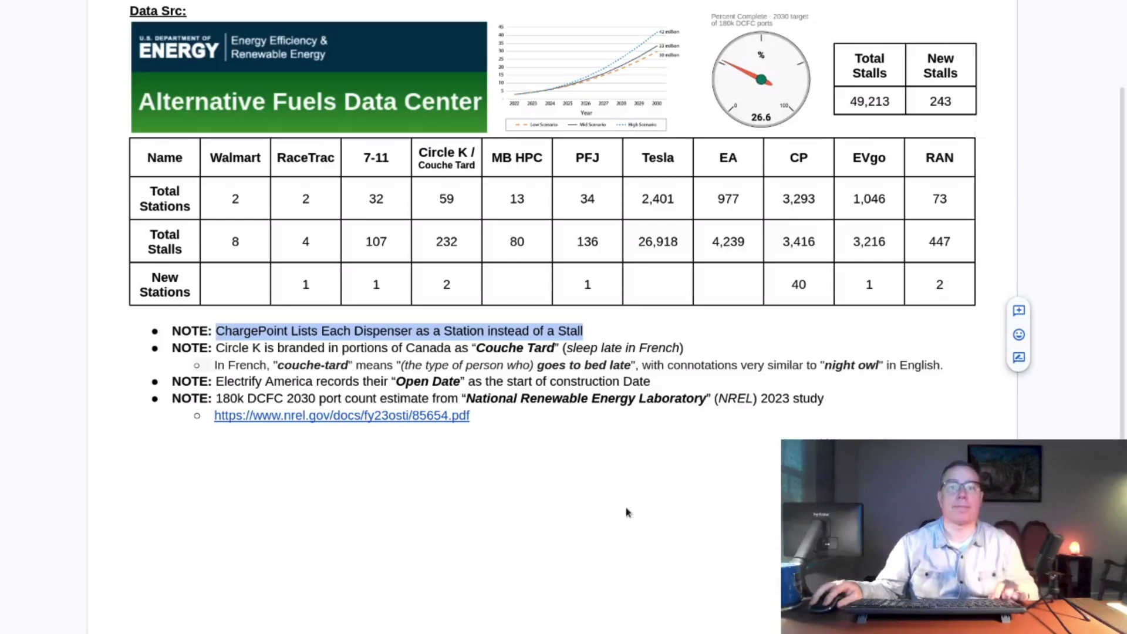
- Switch to the MariaDB terminal, query NewData for Station_Name like 'RaceTrac%' ordered by Open_Date, and highlight the Garland row
key(super)
click(671, 305)
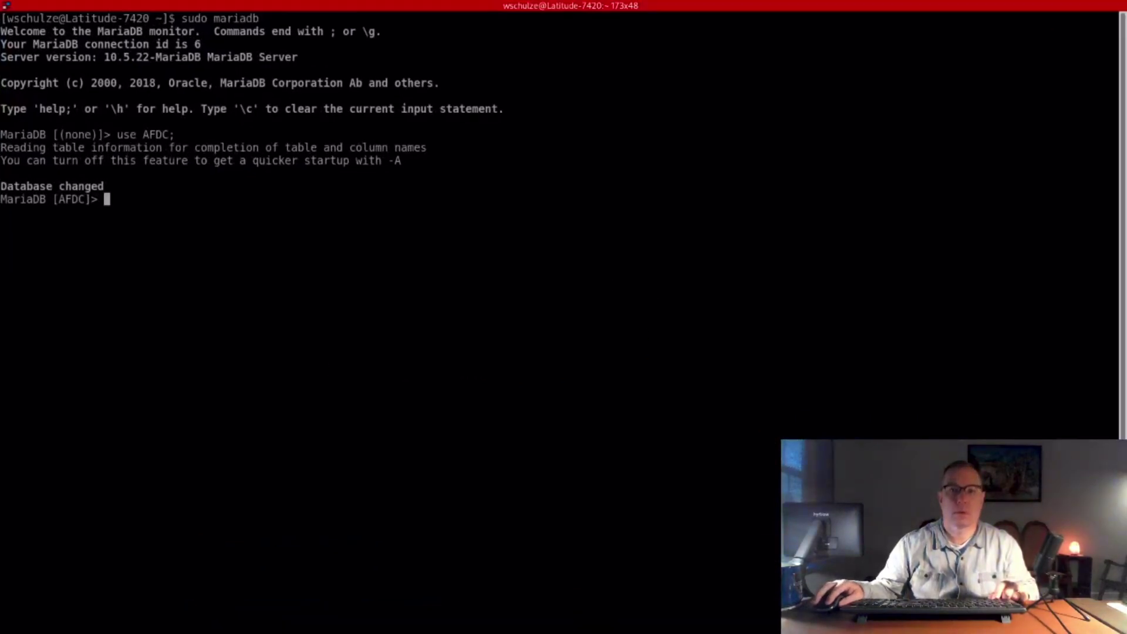
key(super)
key(super)
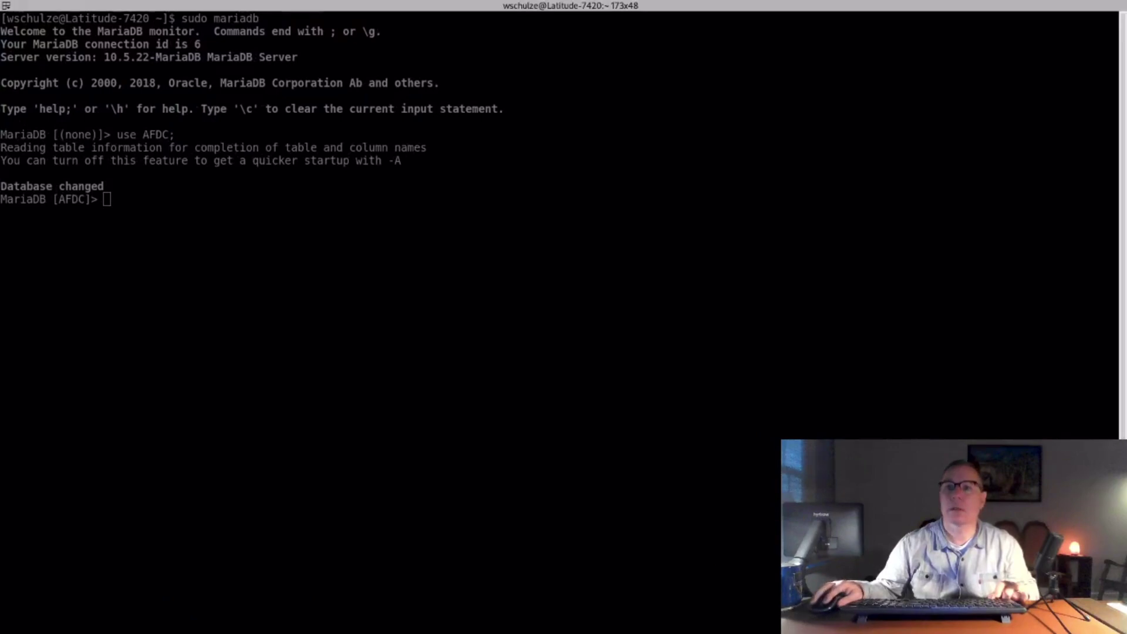
right_click(510, 432)
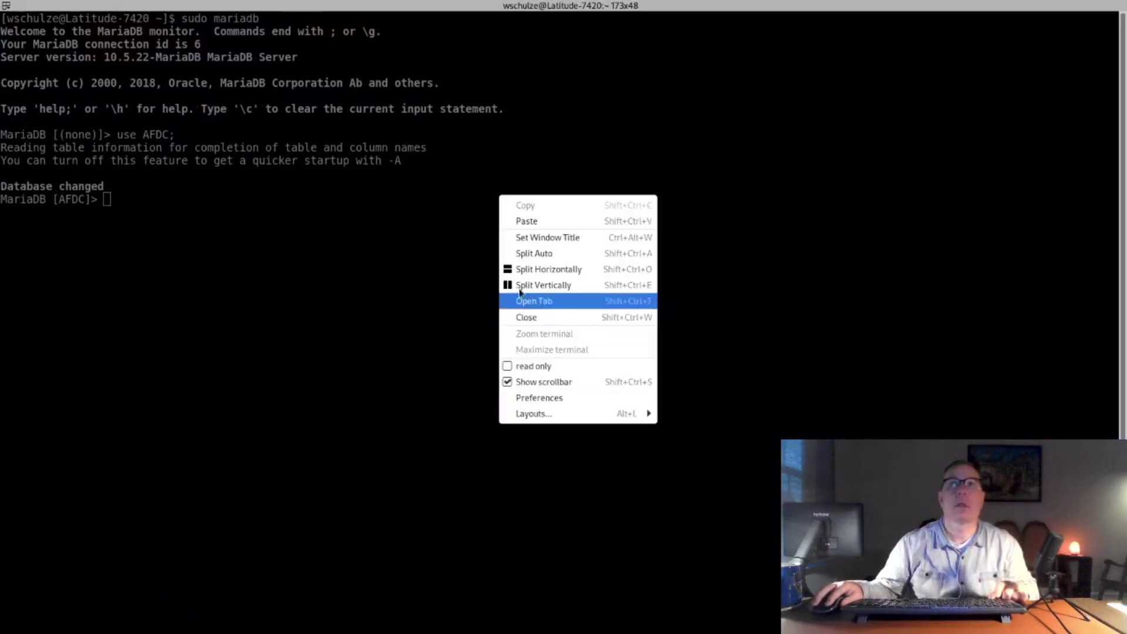
click(511, 221)
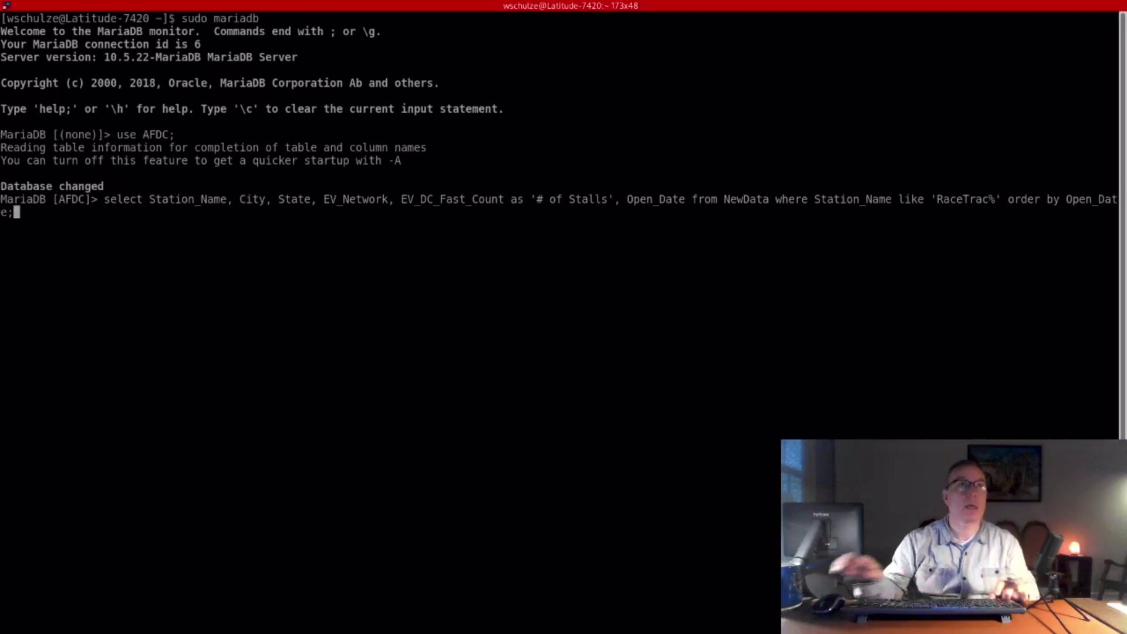
key(Return)
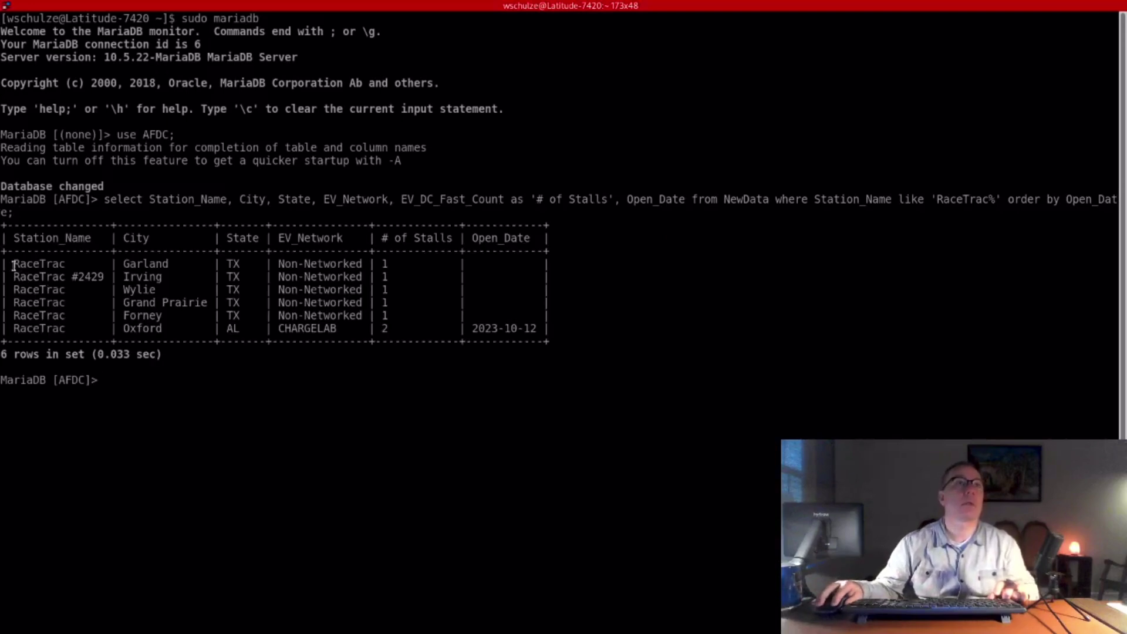
drag(11, 264, 547, 263)
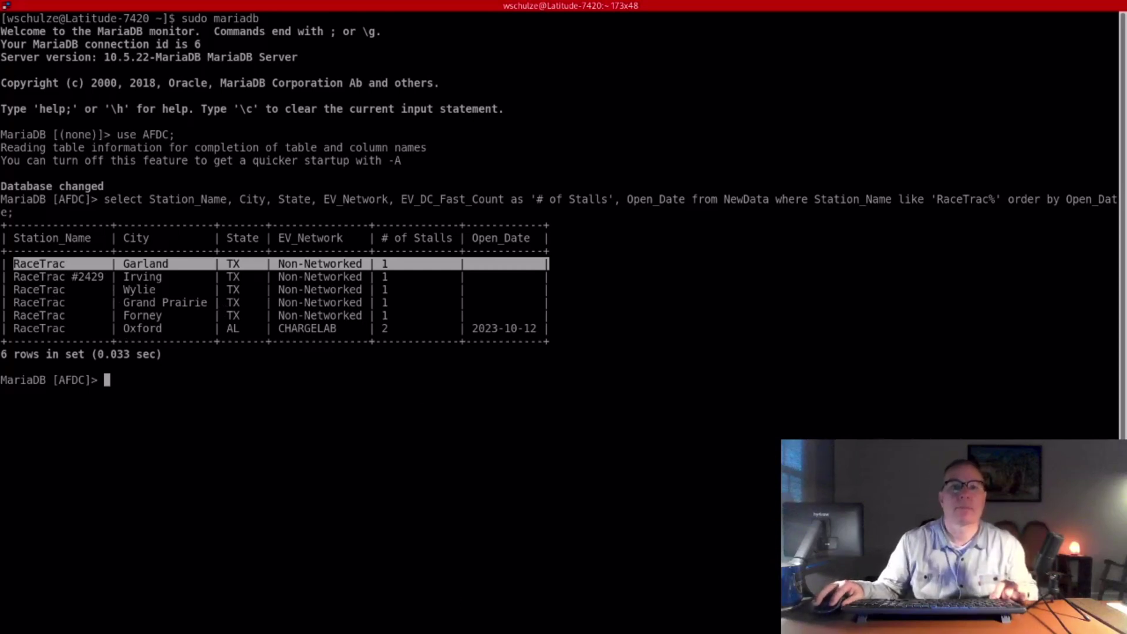
- Query NewData for EV_Network like '7C%' with numeric EV_DC_Fast_Count, ordered by id, and highlight the Abbotsford row
key(alt+Tab)
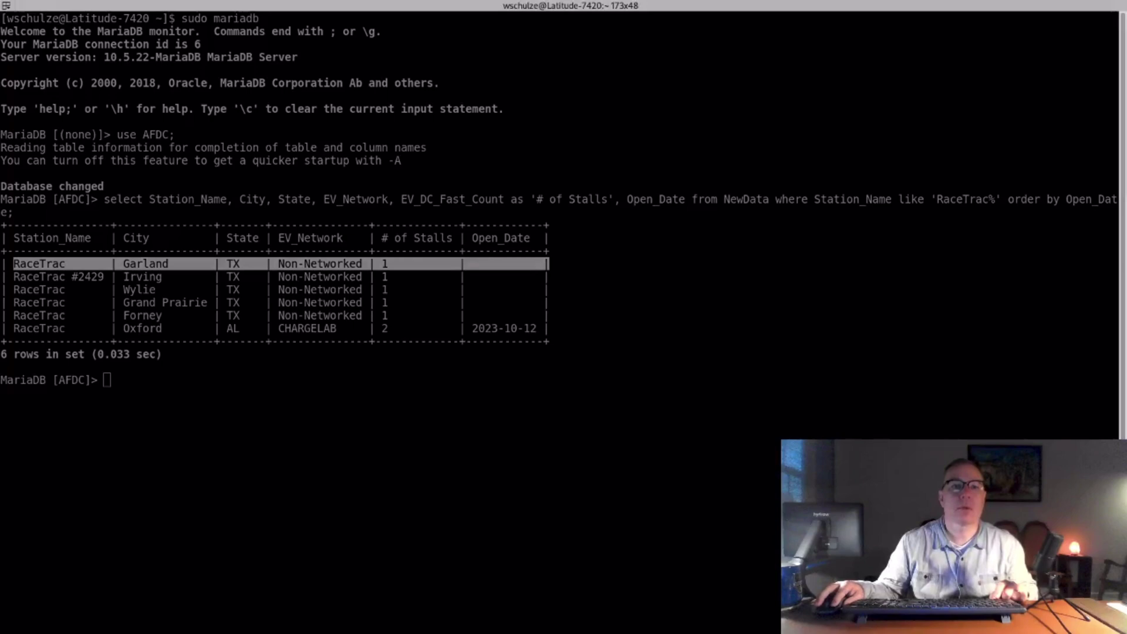
right_click(156, 502)
click(195, 296)
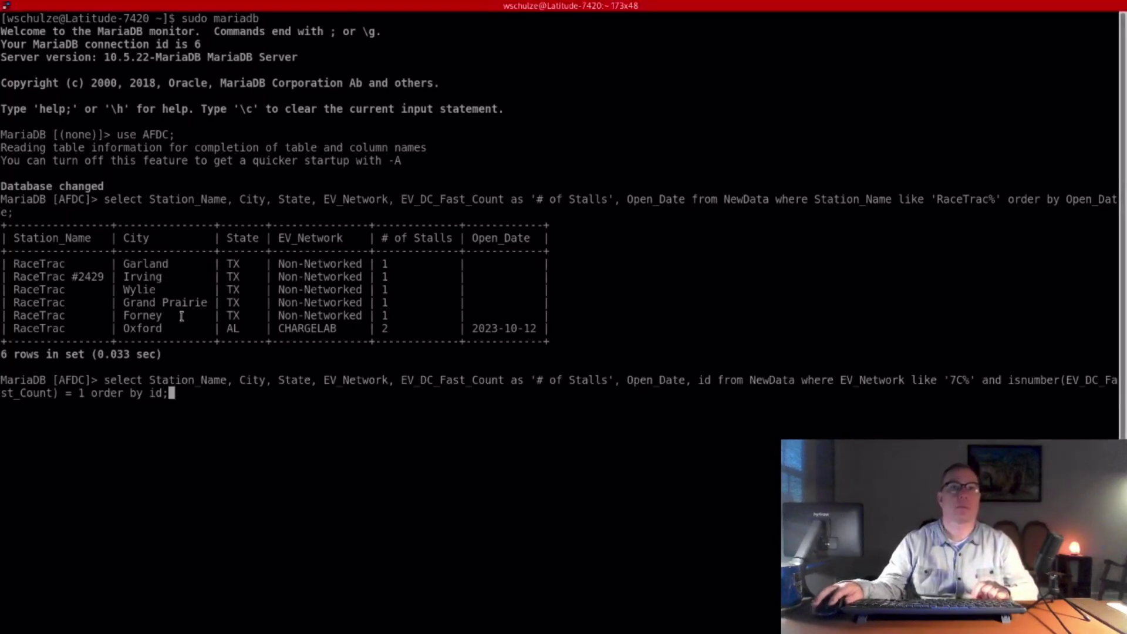
key(Return)
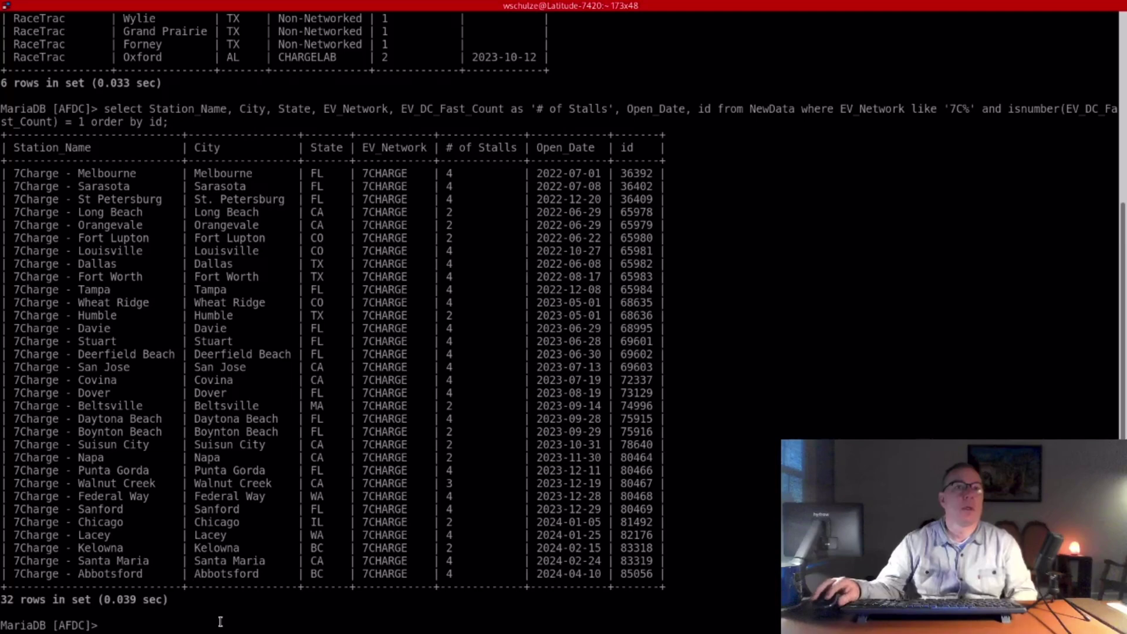
drag(14, 574, 681, 573)
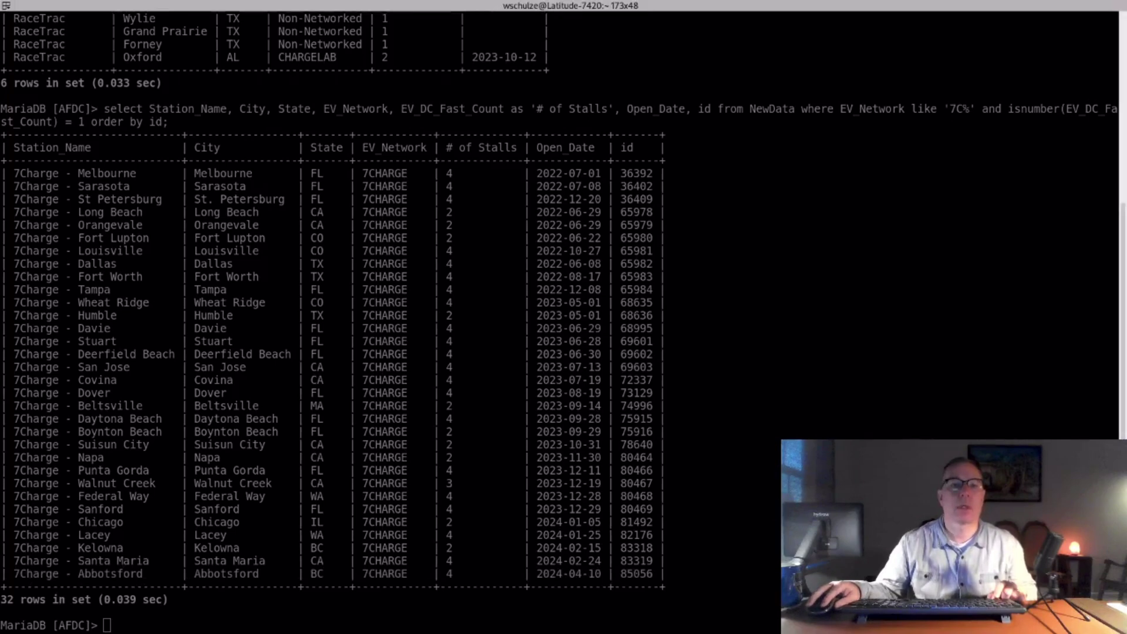
- Query the Circle K and 'COUCHE%' stations with numeric EV_DC_Fast_Count, ordered by id, and highlight the Troy and Kitimat entries
right_click(170, 385)
click(221, 402)
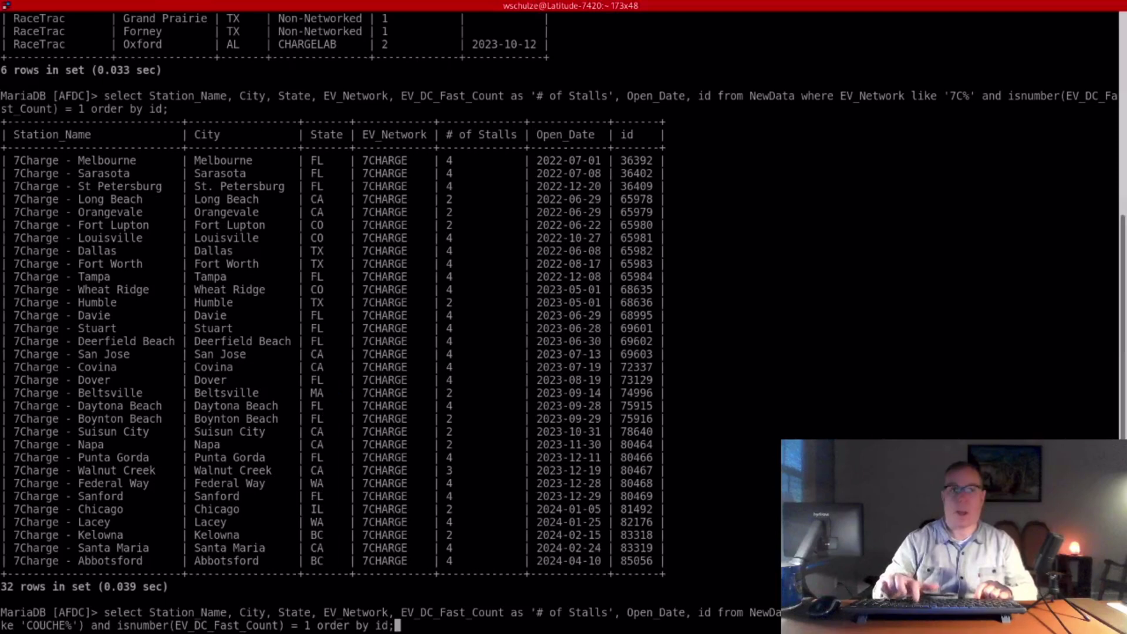
key(Return)
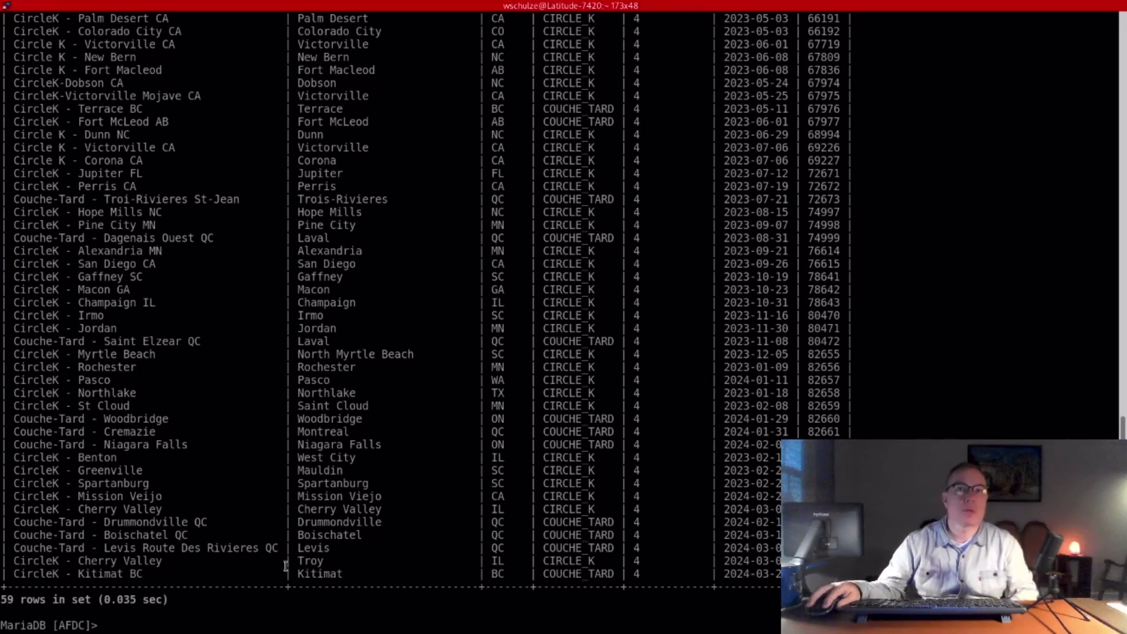
drag(292, 562, 523, 561)
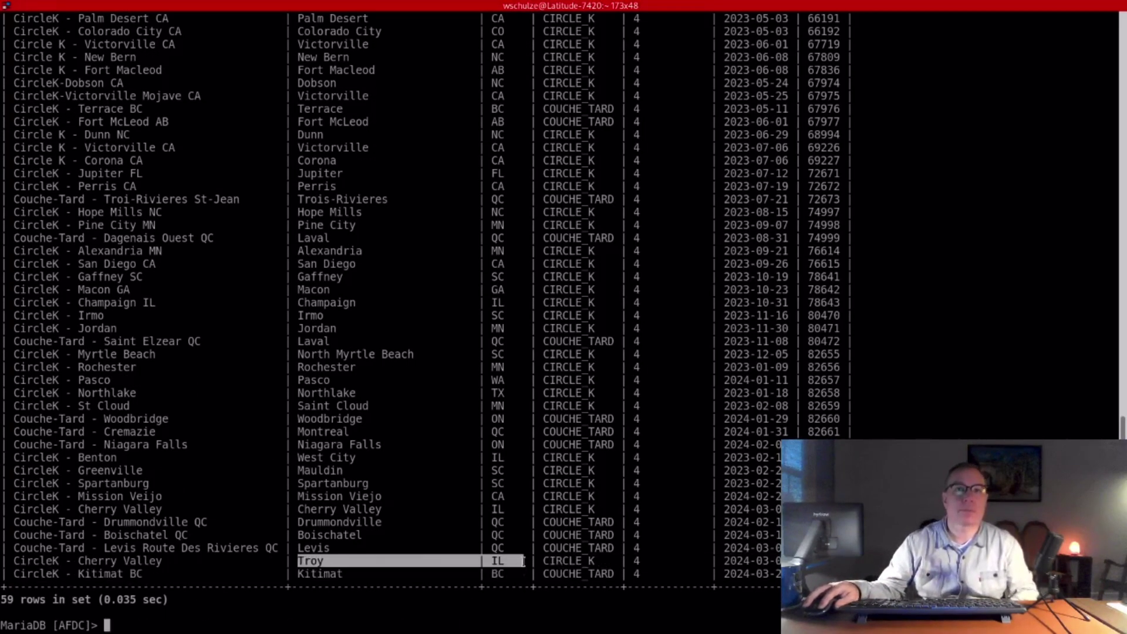
triple_click(10, 574)
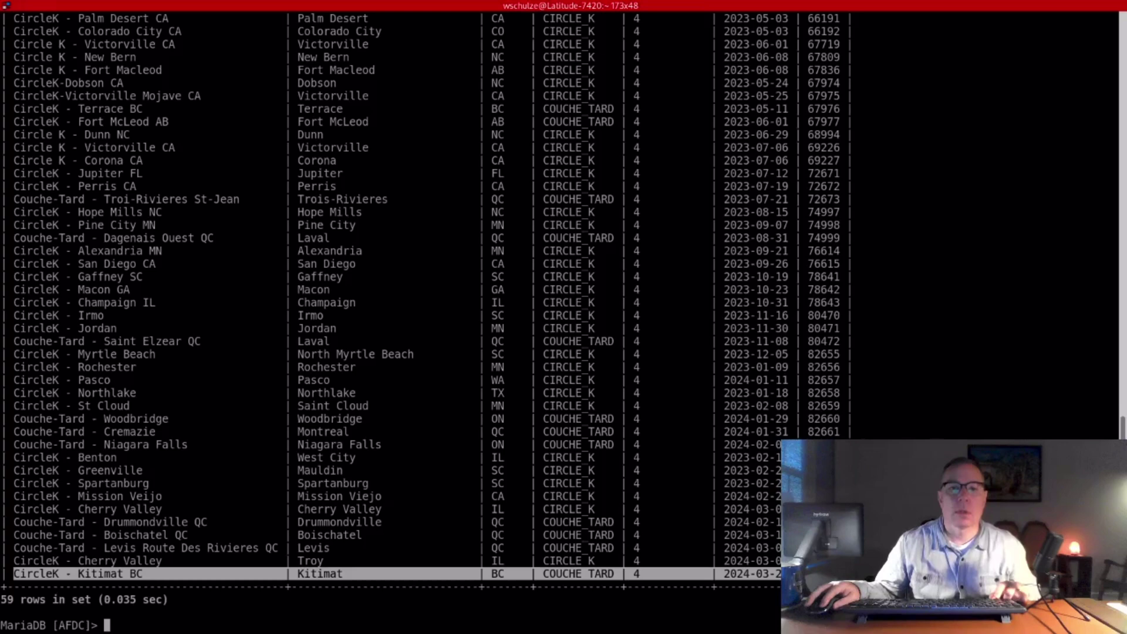
- Query NewData for 'eVgo%' stations with numeric, 'Pilot%' or 'Flying%' names, and highlight the Dade City row
key(alt+Tab)
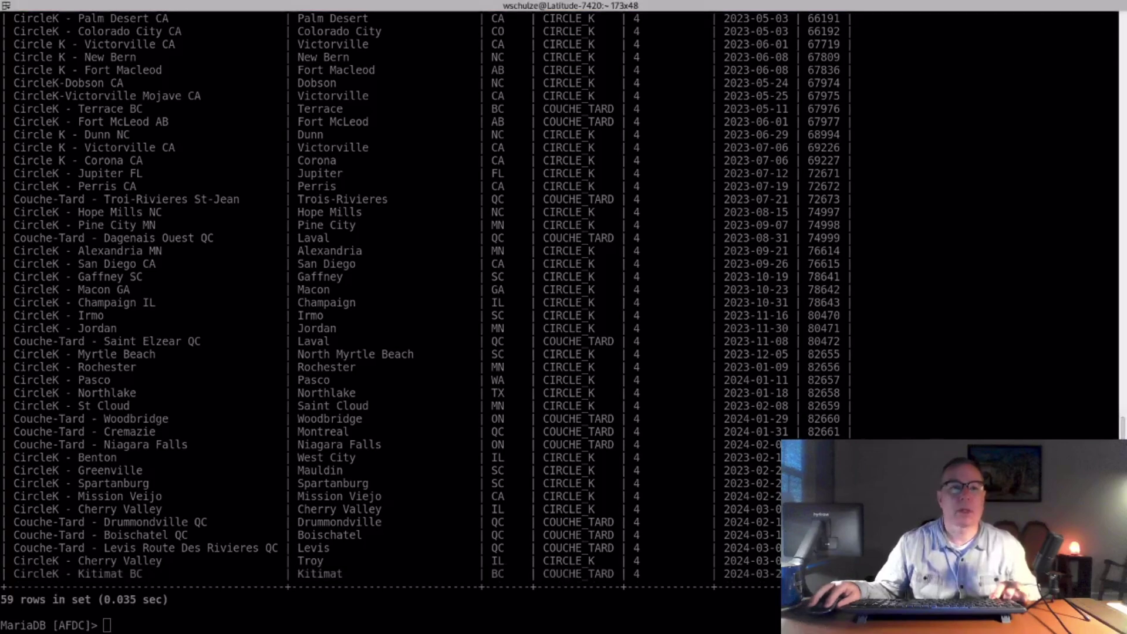
right_click(144, 377)
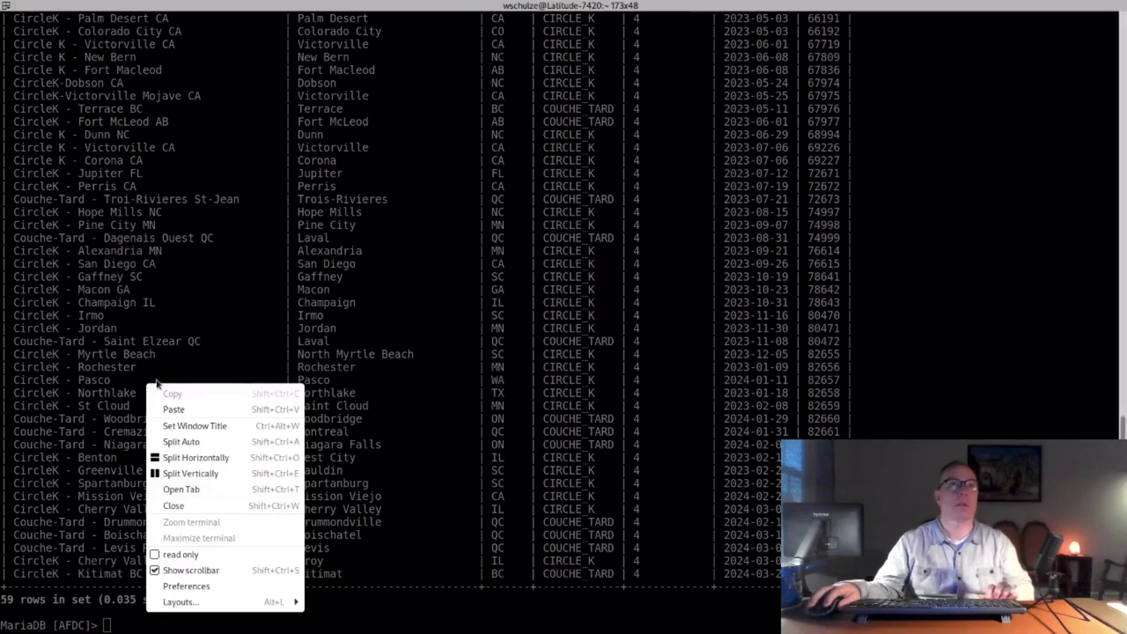
click(168, 411)
key(Return)
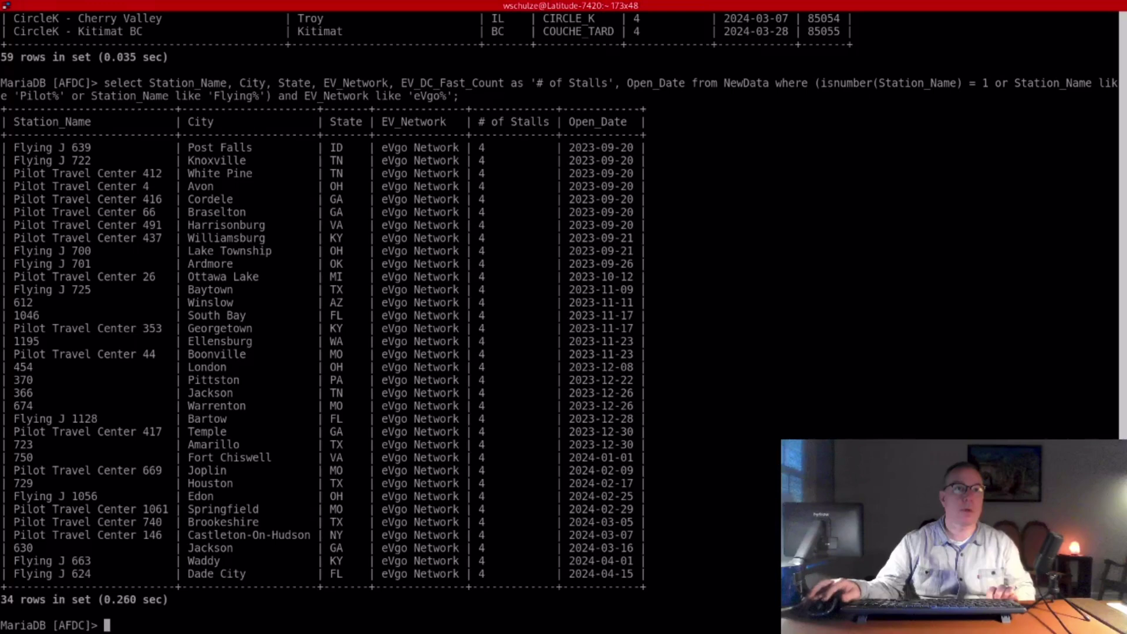
drag(12, 574, 641, 577)
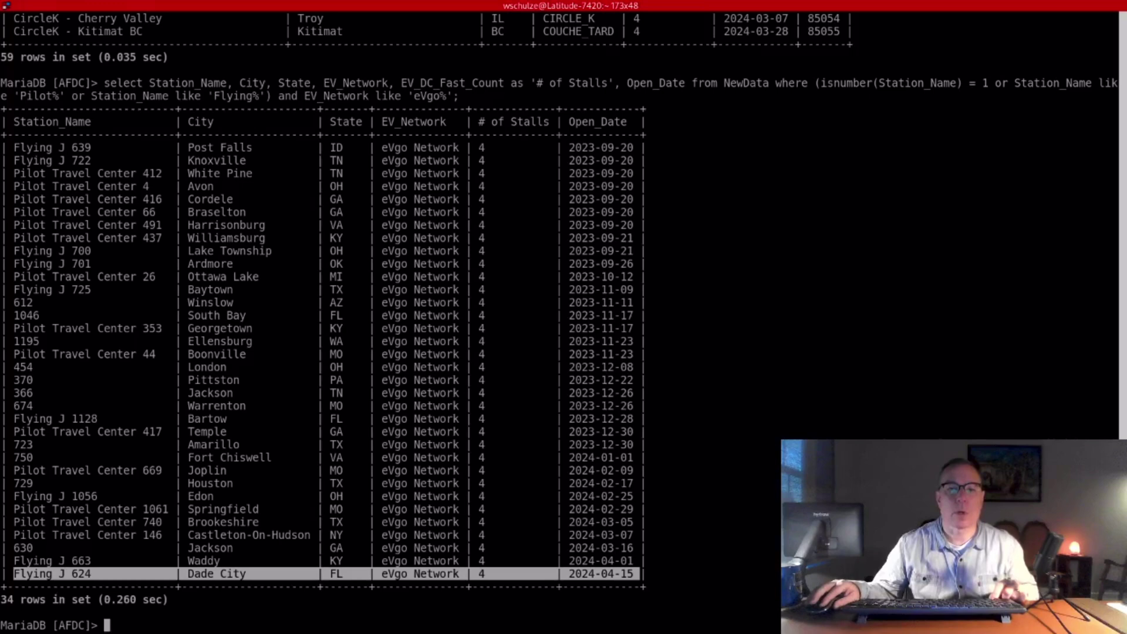
- Left join NewData to OldData to query one network's stations missing from OldData with id above 84000, ordered by NewData.id
key(alt+Tab)
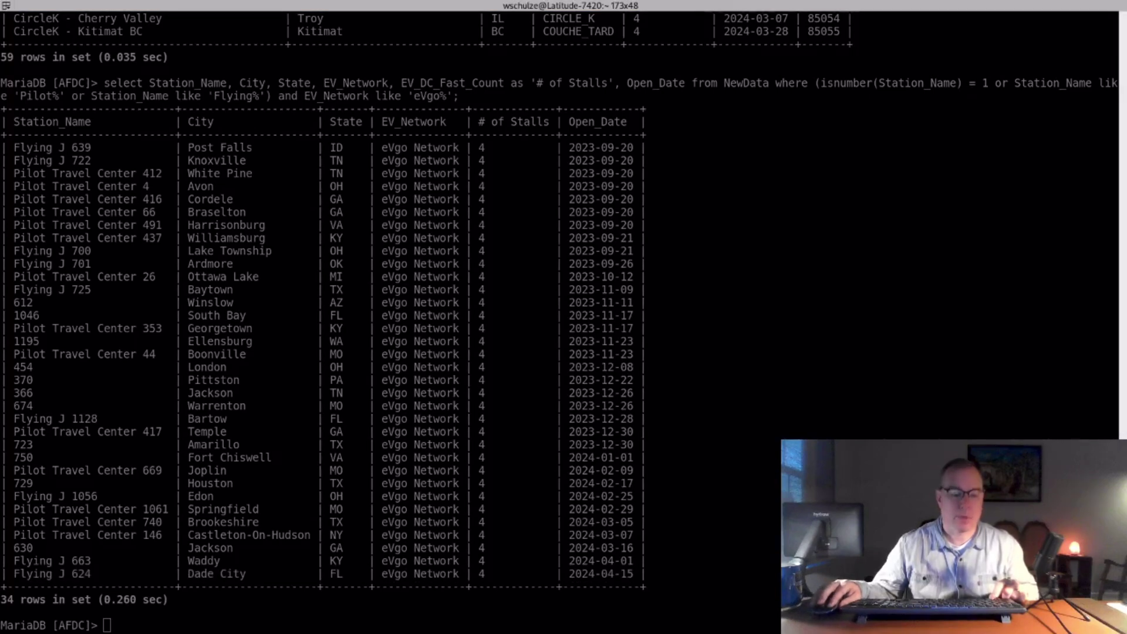
right_click(319, 376)
click(338, 404)
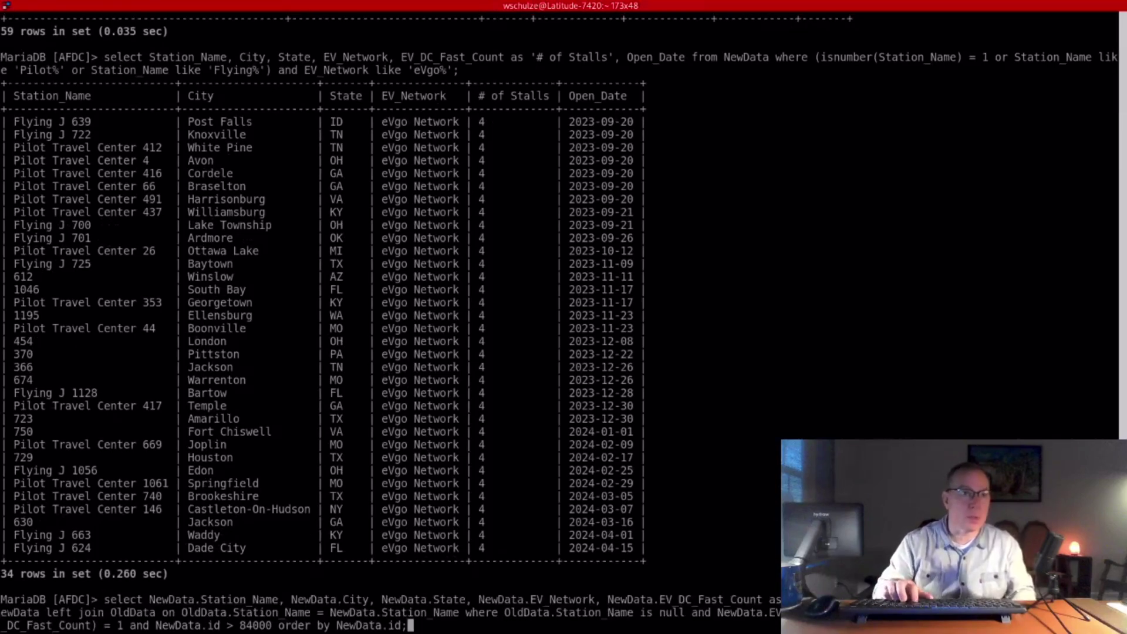
key(Return)
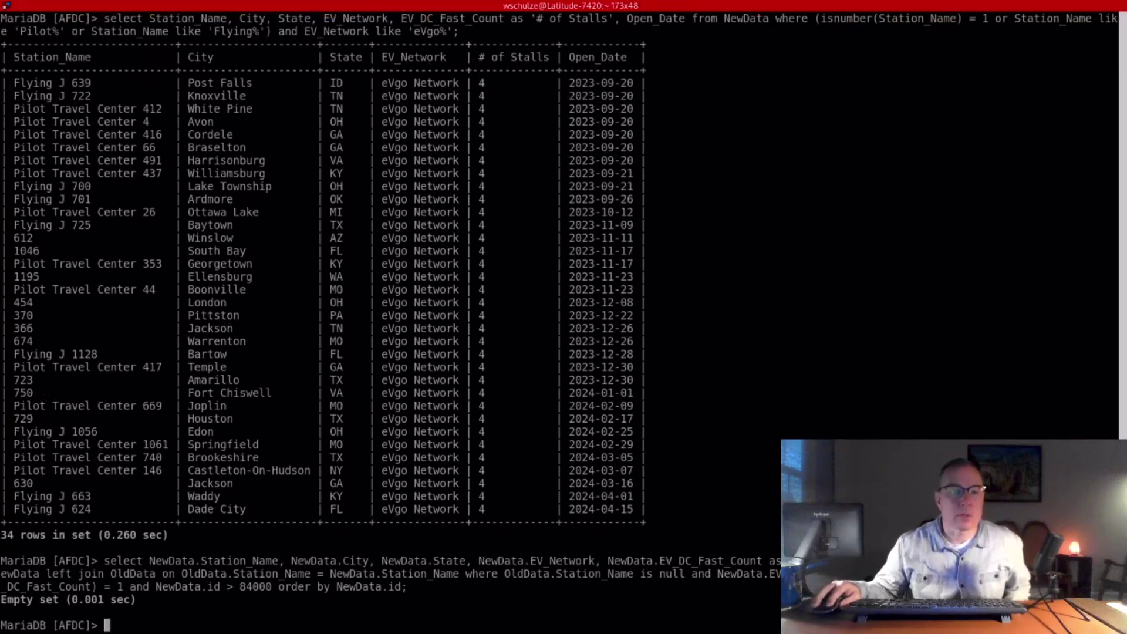
- Query new ChargePoint stations with id above 84000, excluding 'Bucees%' and 'MB-USA HQ%' names, and highlight the four Salinas rows
key(alt+Tab)
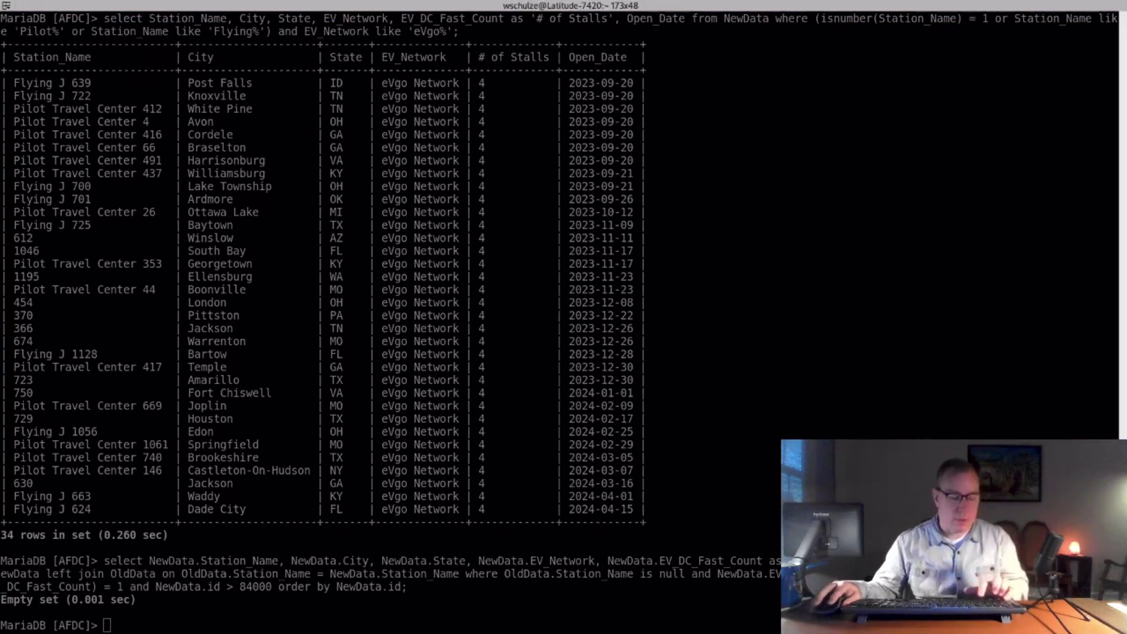
right_click(264, 463)
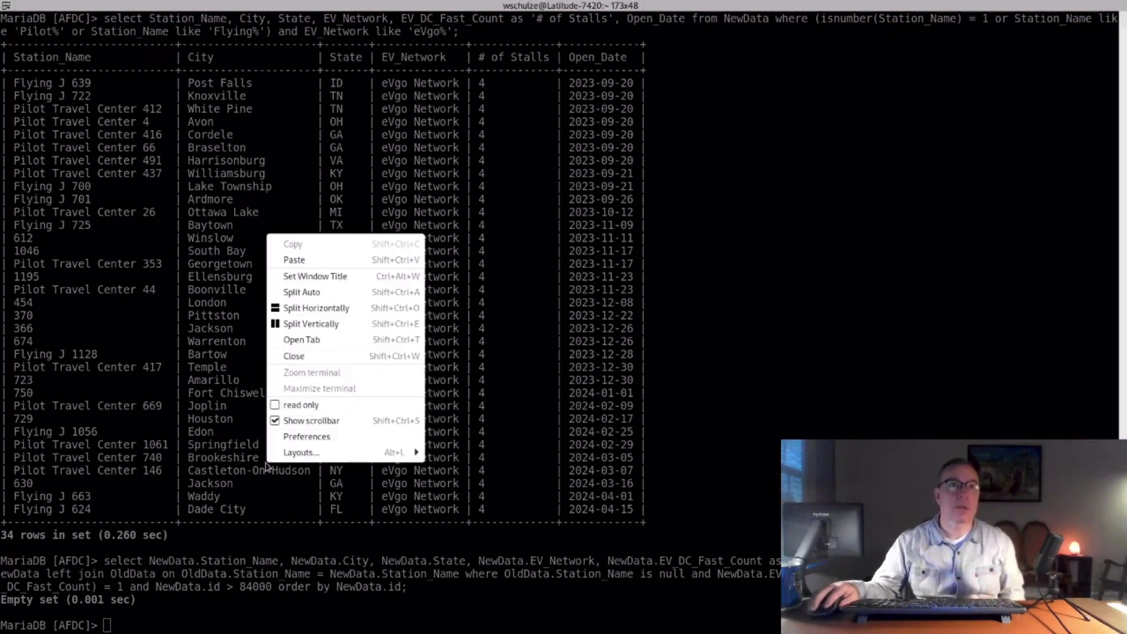
click(308, 253)
key(ctrl+shift+v)
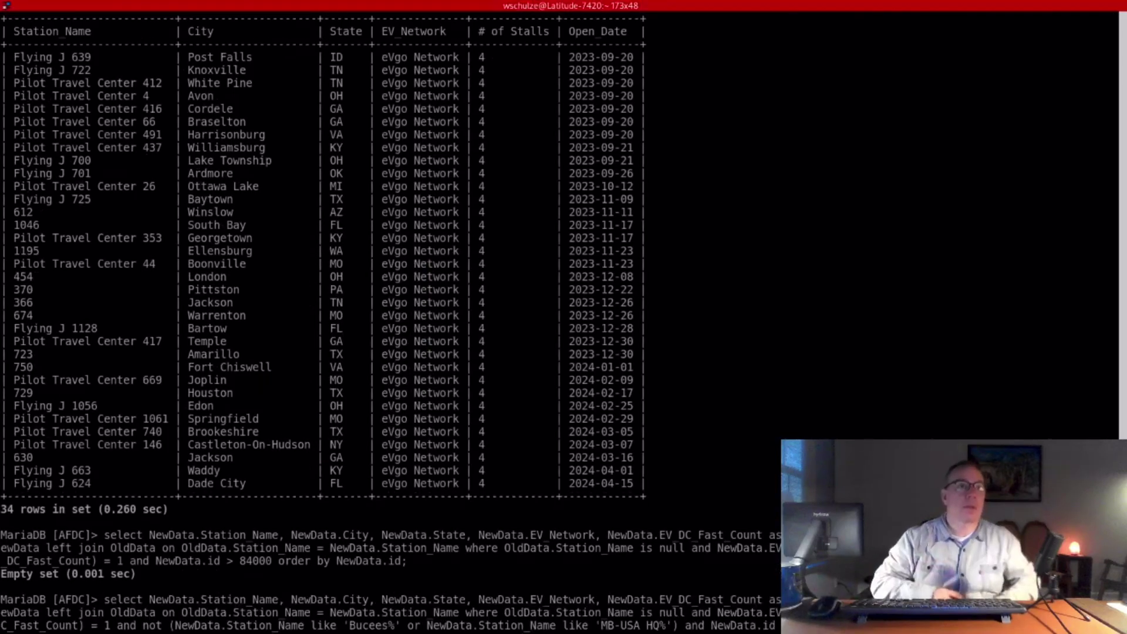
key(Return)
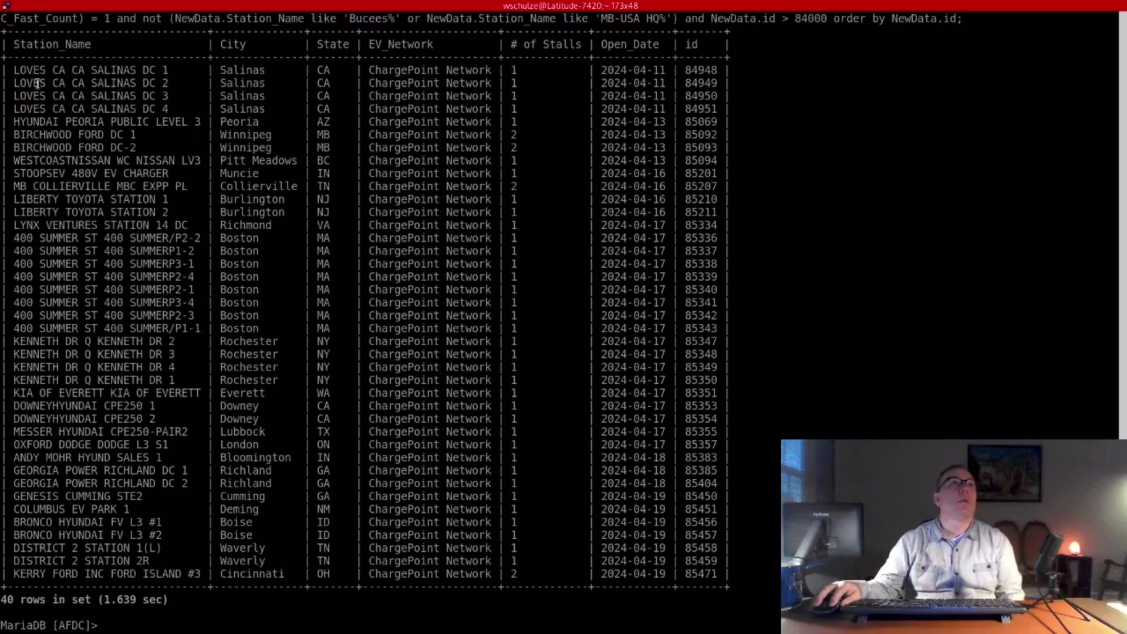
drag(1, 69, 763, 109)
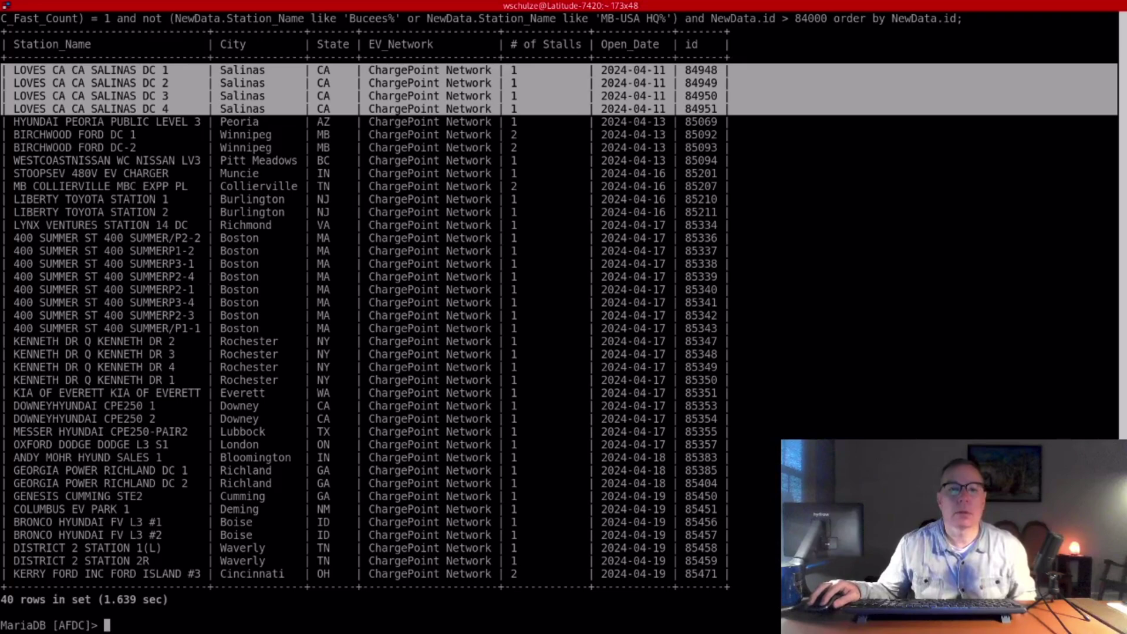
- Query new eVgo stations missing from OldData with id above 84000, excluding numeric, 'Pilot%' and 'Flying%' names
key(alt+Tab)
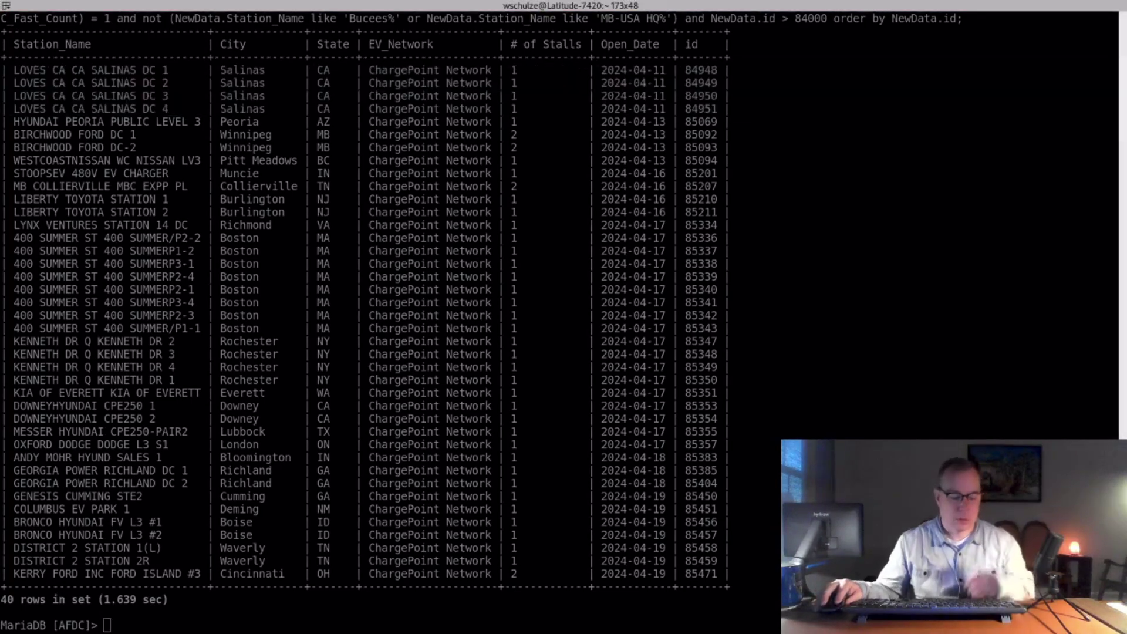
right_click(159, 450)
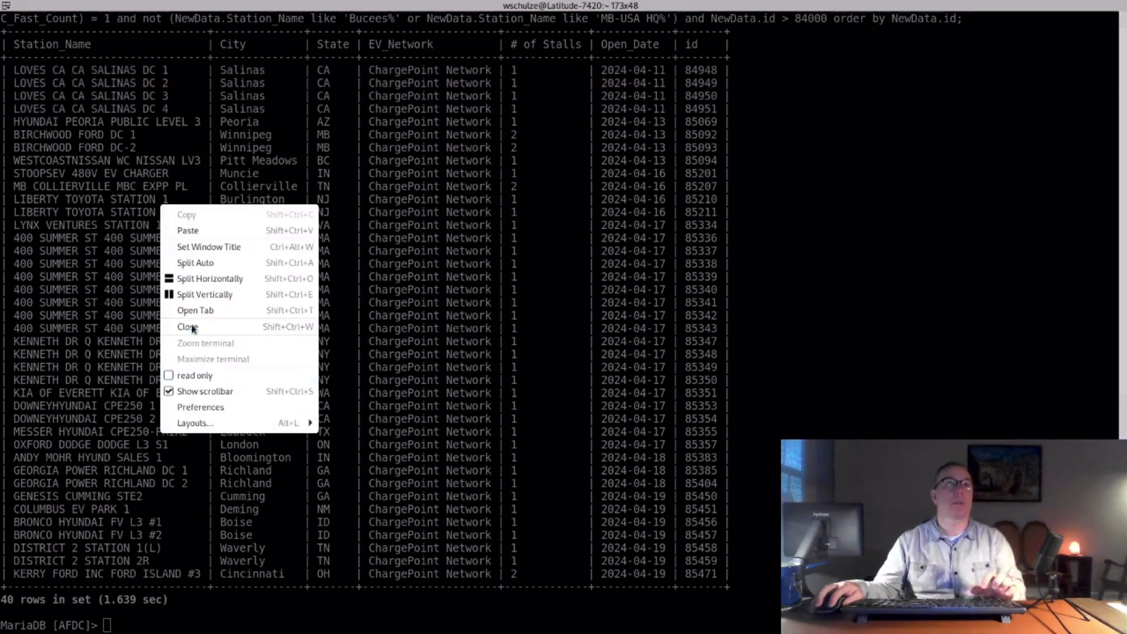
click(188, 231)
key(Return)
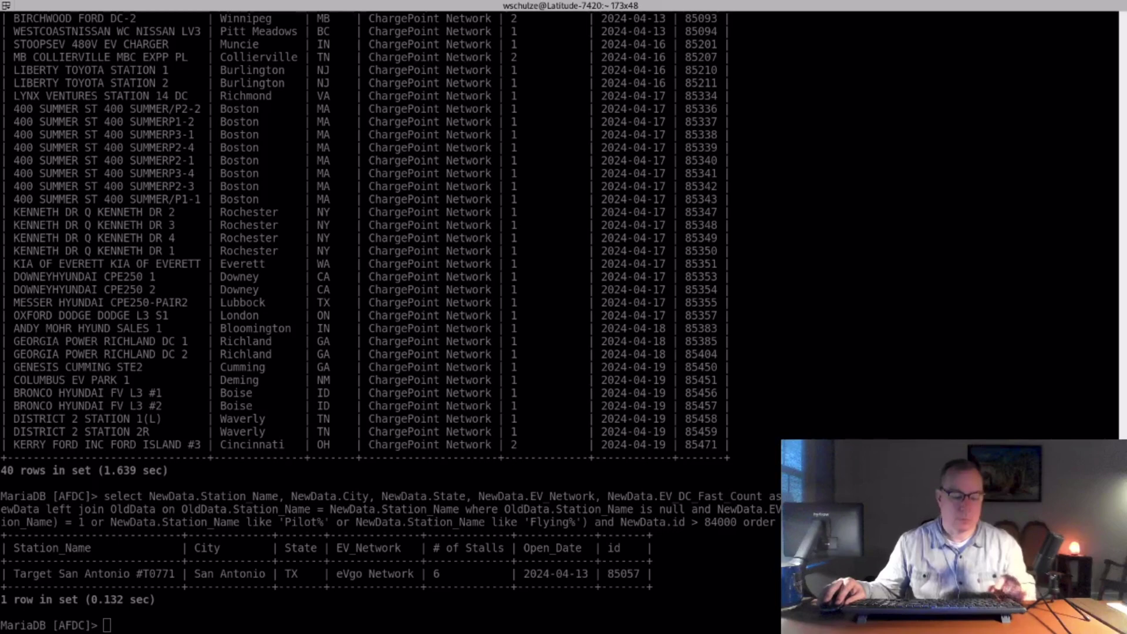
- Enter a query for new 'RIVIAN_A%' stations with id above 34000, grouped by NewData.City and NewData.State
right_click(228, 455)
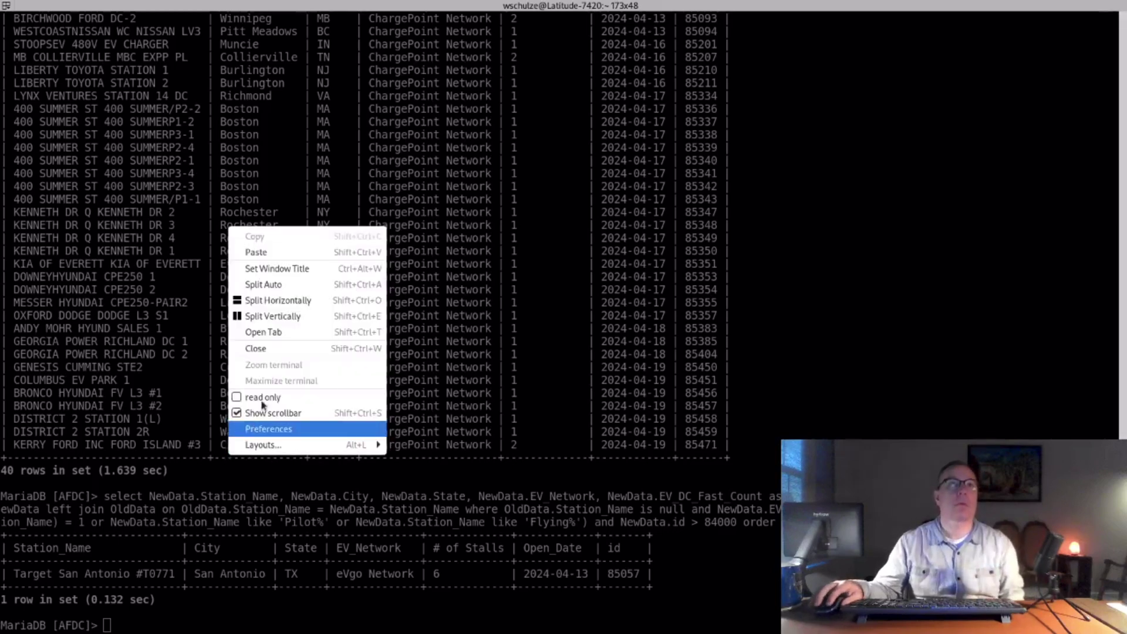
click(282, 252)
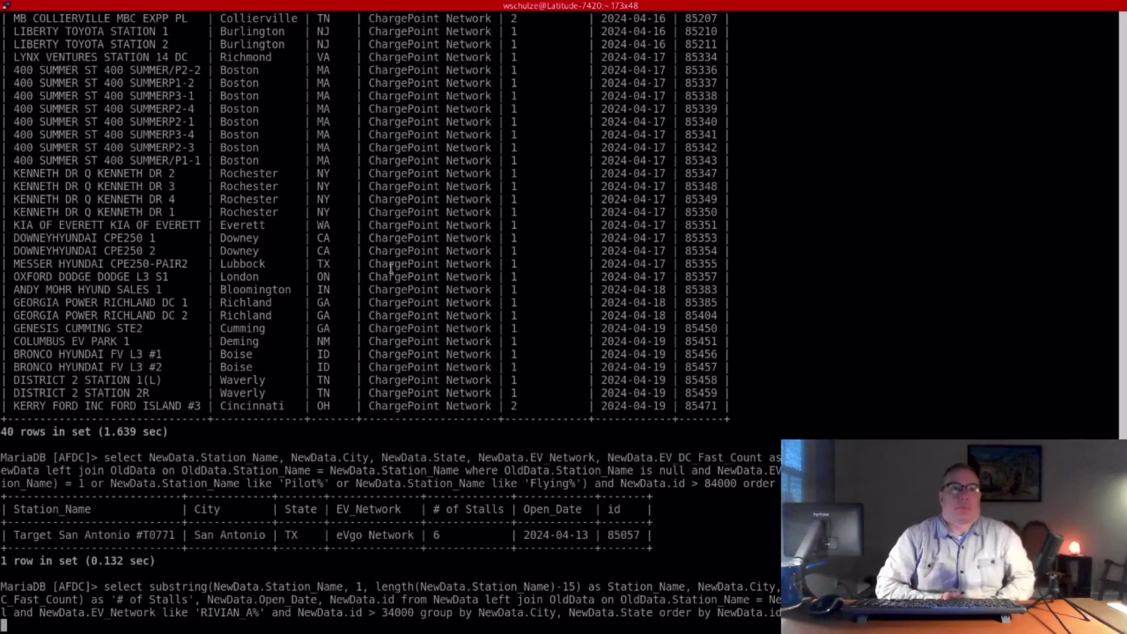